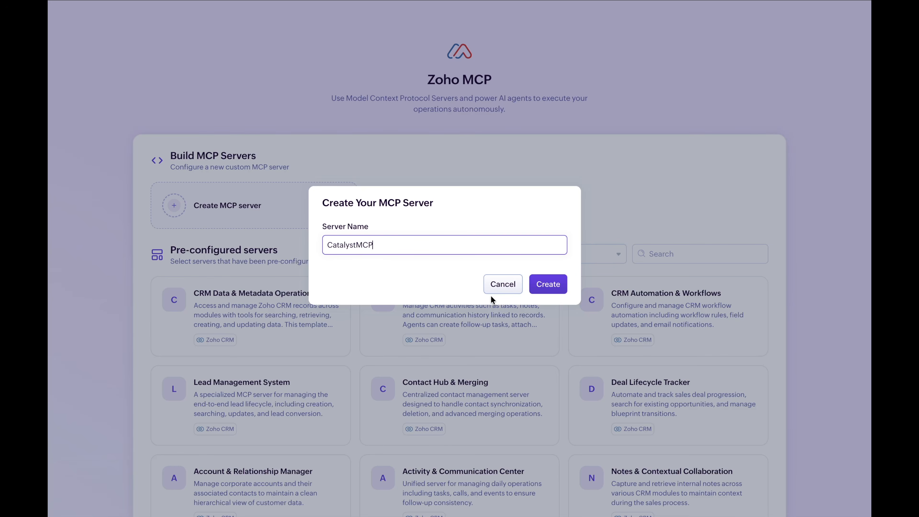
# Step: Create the MCP server CatalystMCP and add all of the Catalyst by Zoho tools to it
pyautogui.click(550, 287)
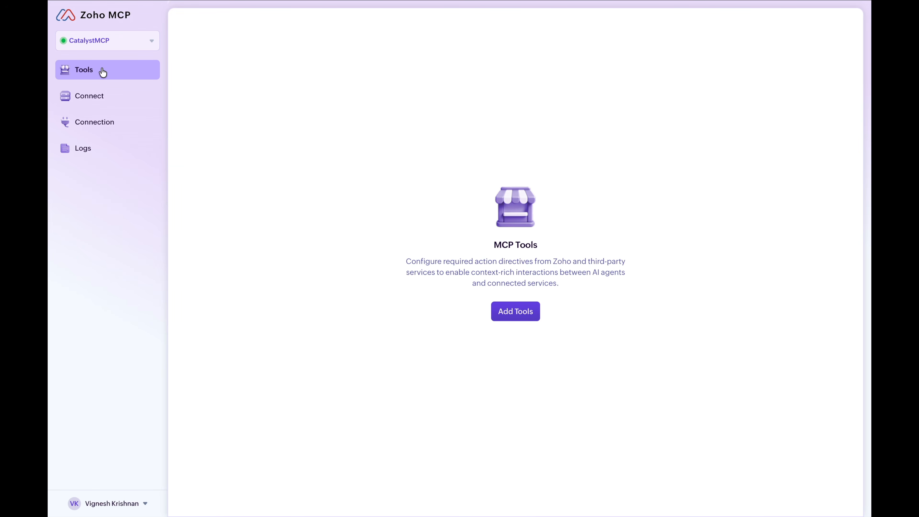
pyautogui.click(516, 312)
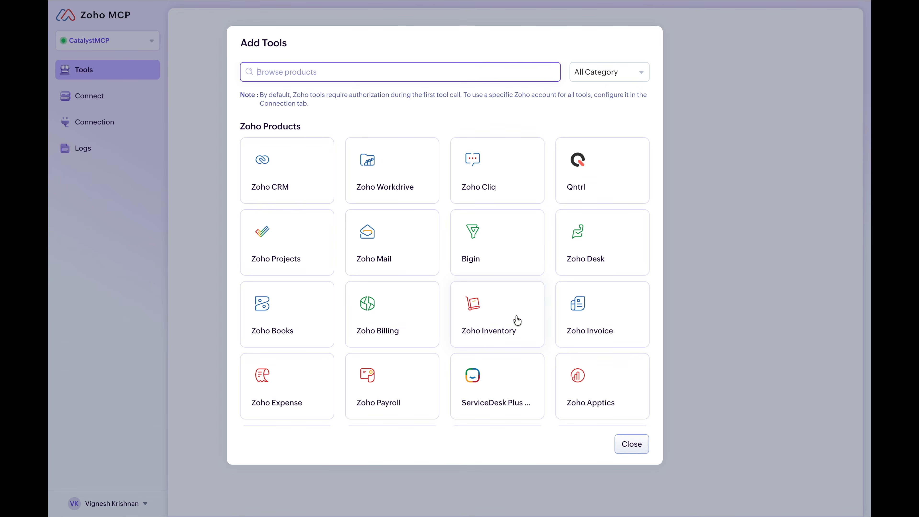
pyautogui.write('Catalyst')
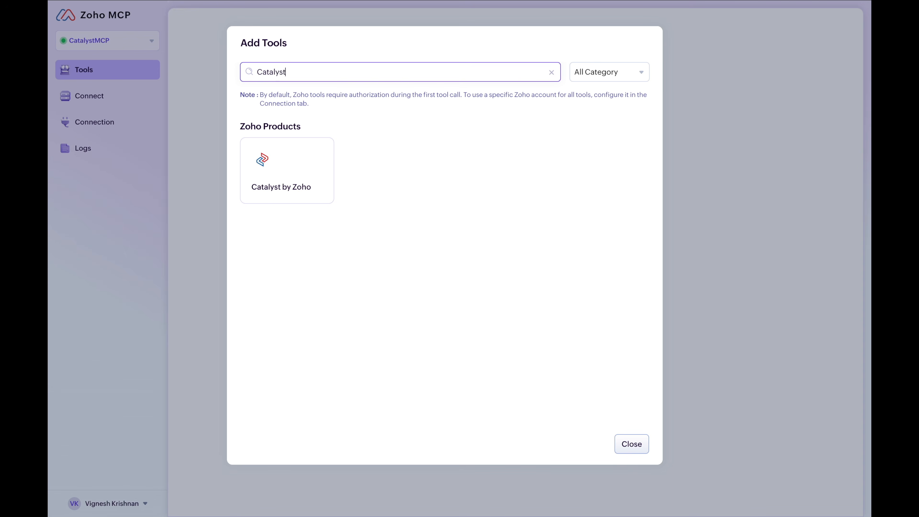
pyautogui.click(288, 171)
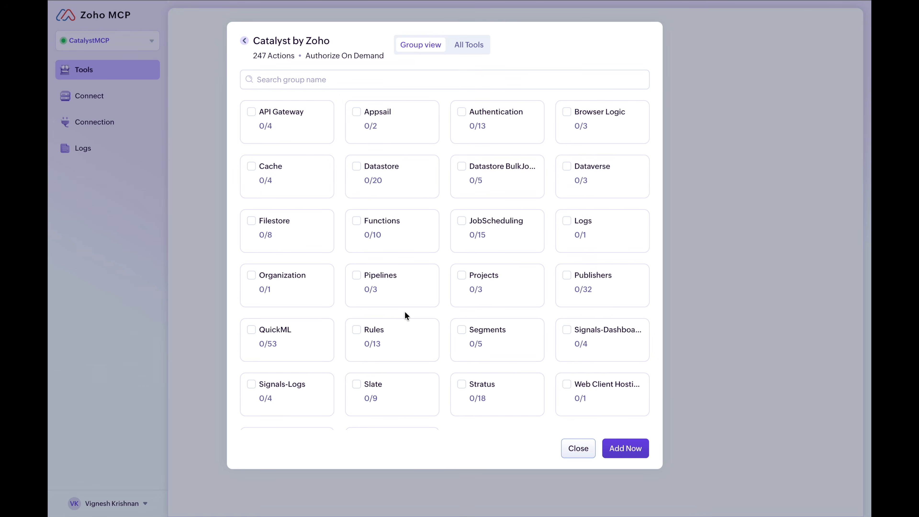
pyautogui.scroll(-2, 404, 313)
pyautogui.scroll(2, 406, 317)
pyautogui.click(468, 44)
pyautogui.click(253, 109)
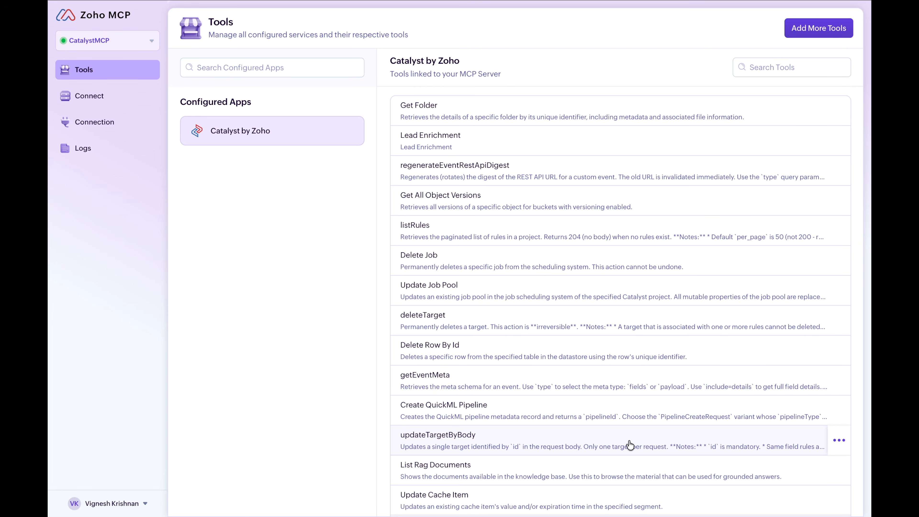
# Step: Open the server's connection details, then switch to Claude and add a custom connector named CatalystMCPConnector using the remote MCP server URL
pyautogui.click(105, 100)
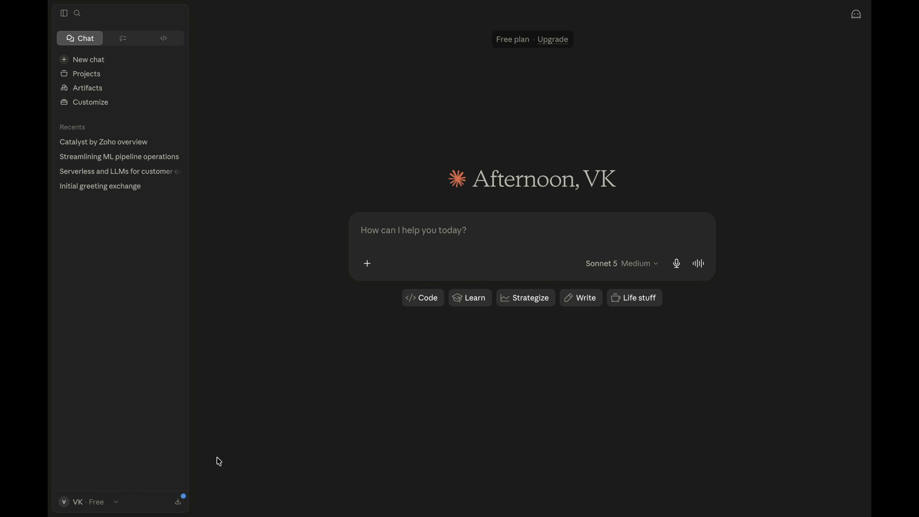
pyautogui.click(113, 502)
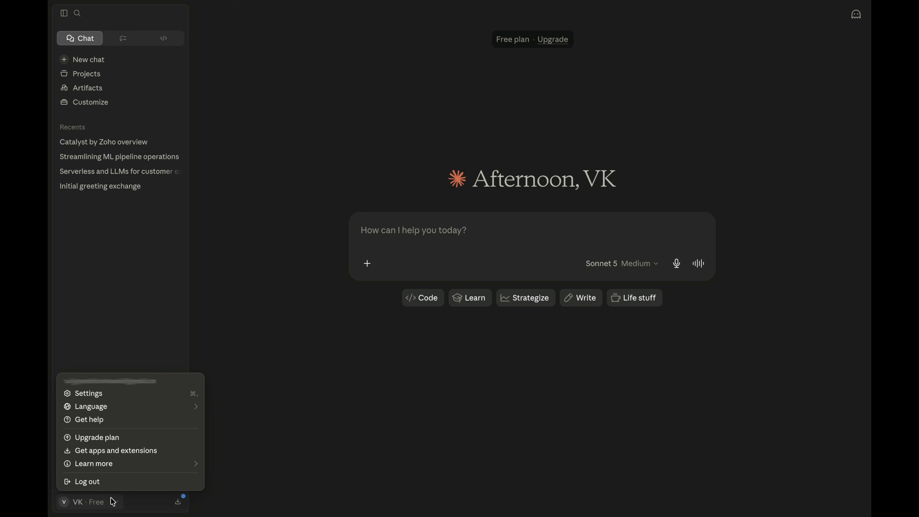
pyautogui.click(87, 394)
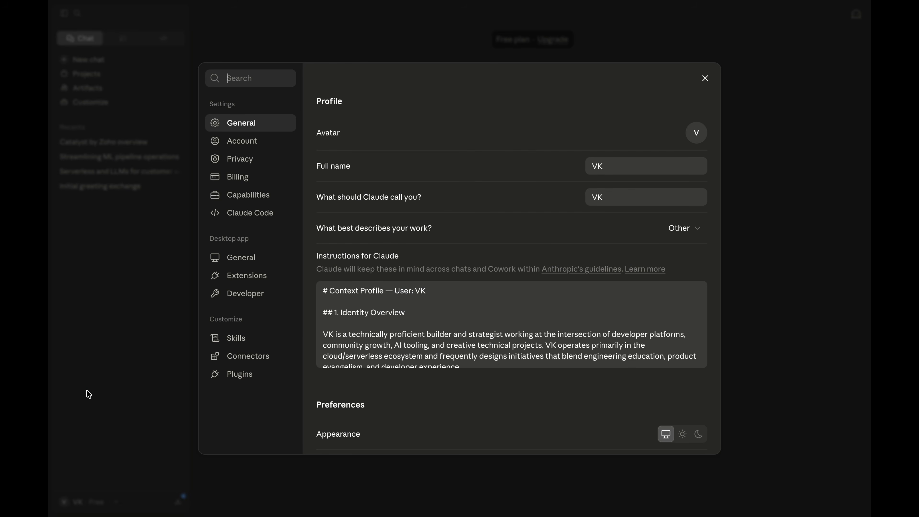
pyautogui.click(265, 359)
pyautogui.click(682, 78)
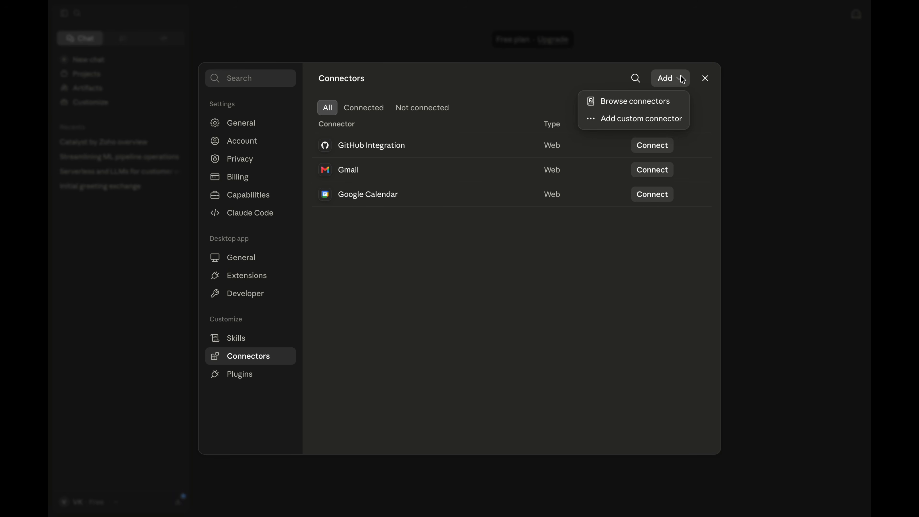
pyautogui.click(669, 118)
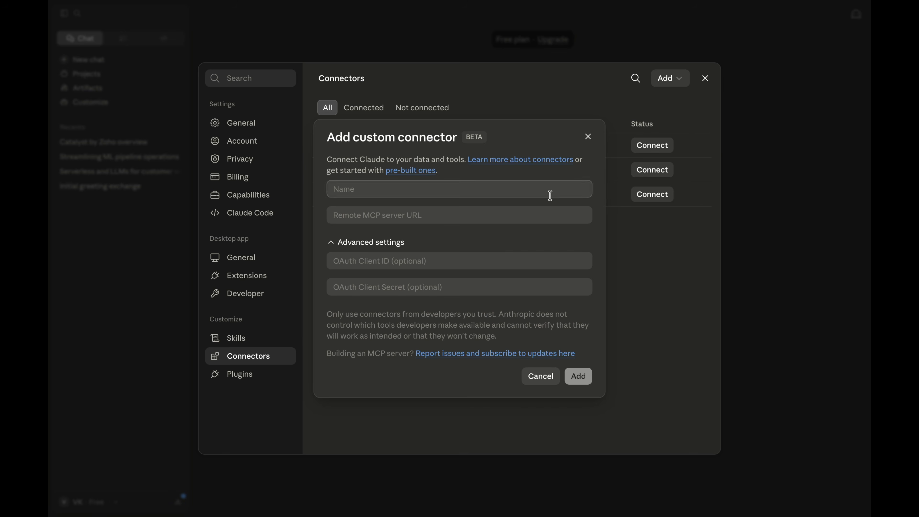
pyautogui.click(501, 210)
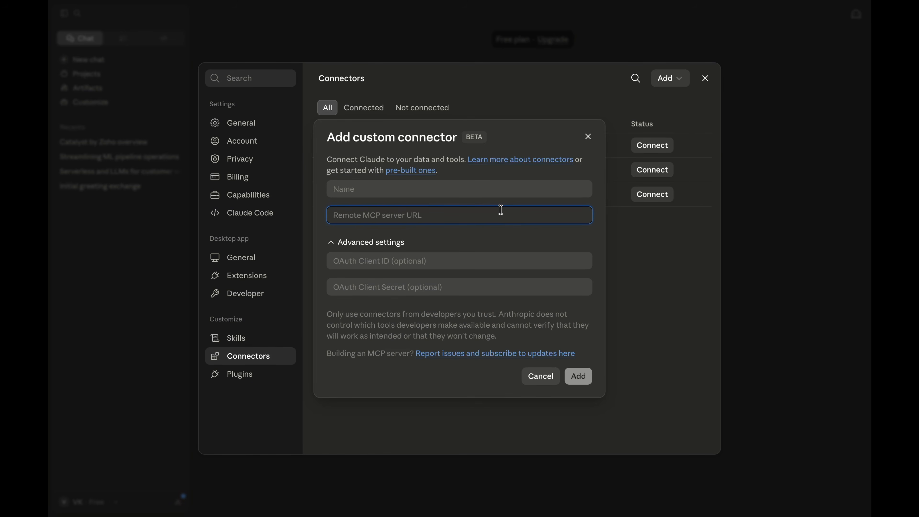
pyautogui.hotkey('ctrl', 'v')
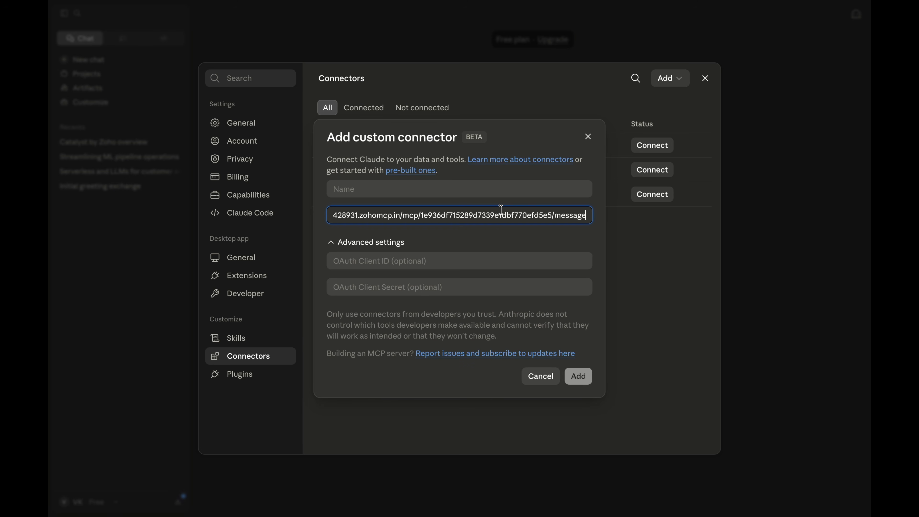
pyautogui.click(438, 182)
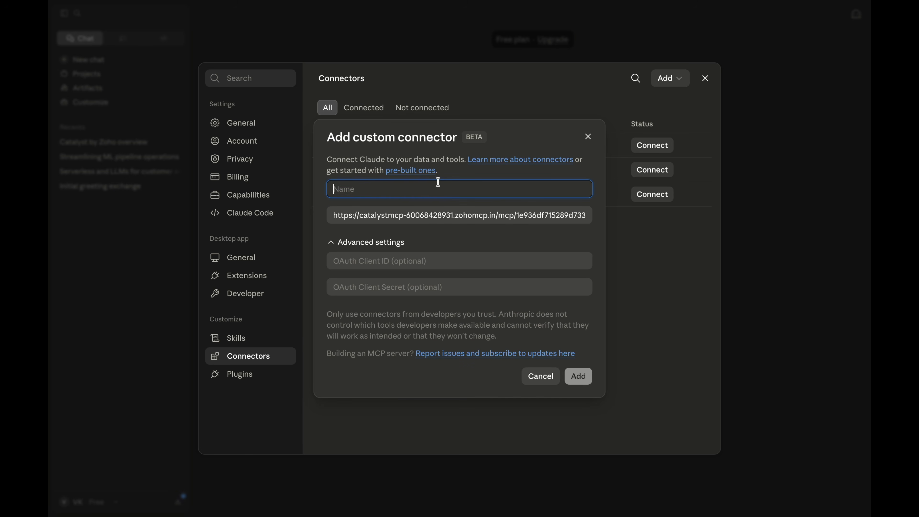
pyautogui.write('CatalystMC')
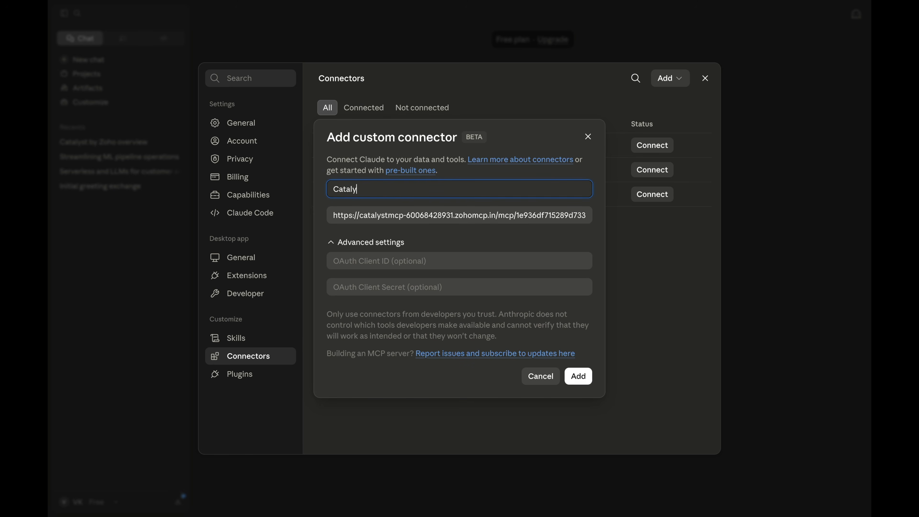
pyautogui.write('PConnector')
pyautogui.click(579, 377)
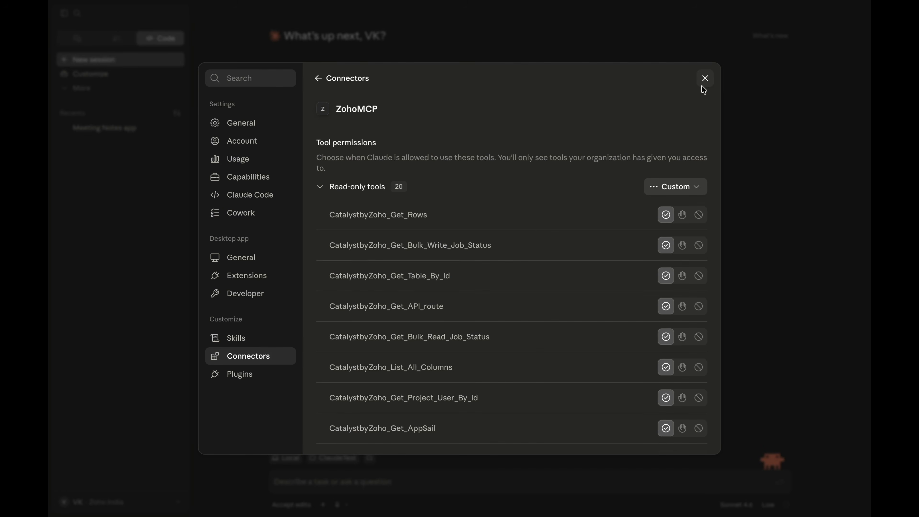
# Step: Close the connector settings and look at the connectors available to the new Claude Code session
pyautogui.click(705, 79)
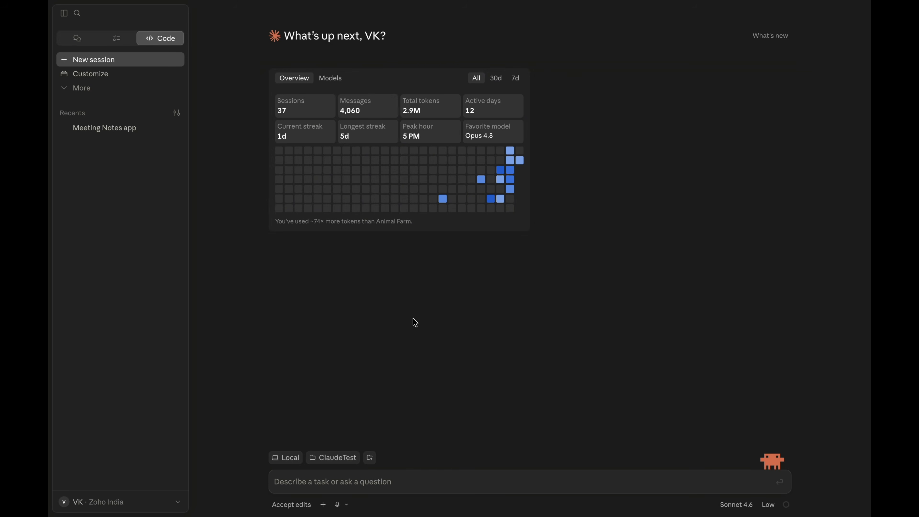
pyautogui.click(322, 507)
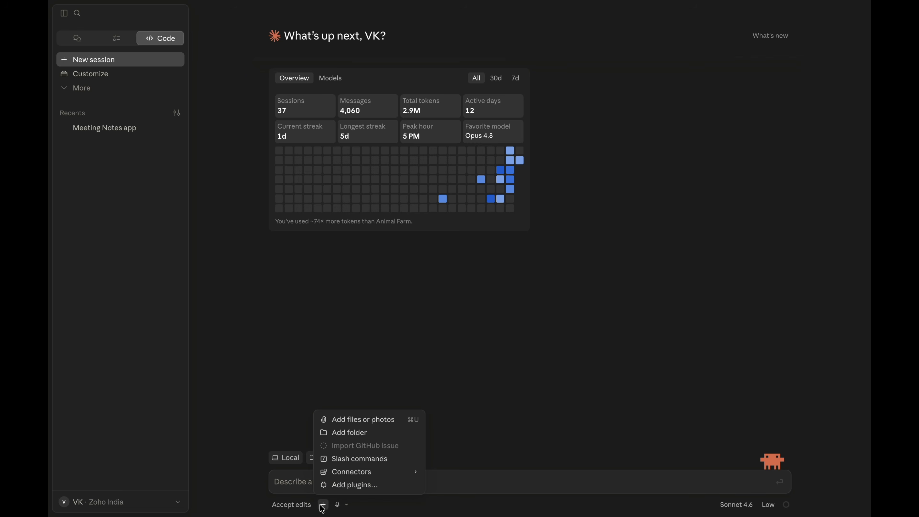
pyautogui.moveTo(374, 474)
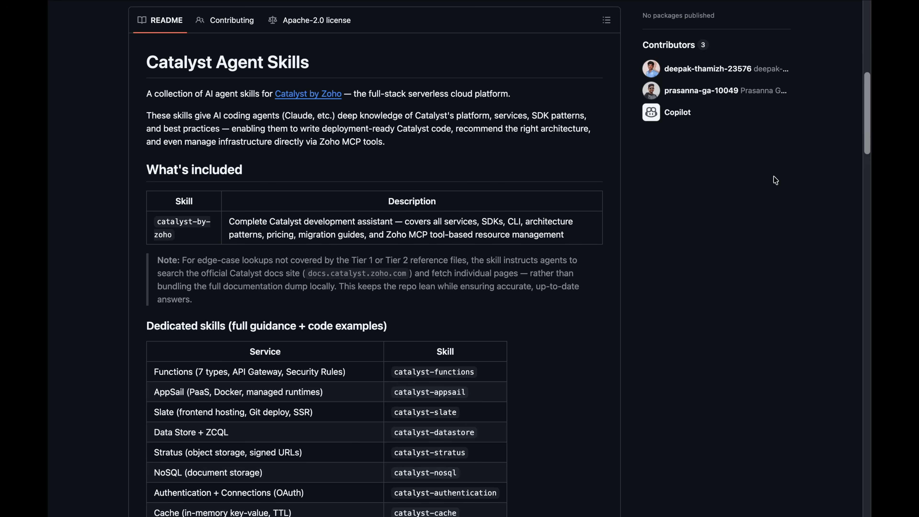
# Step: Copy the Agent Skills CLI install command from the GitHub README and run "npx skills add catalystbyzoho/agent-skills" in a new Claude Code session
pyautogui.scroll(-10, 561, 336)
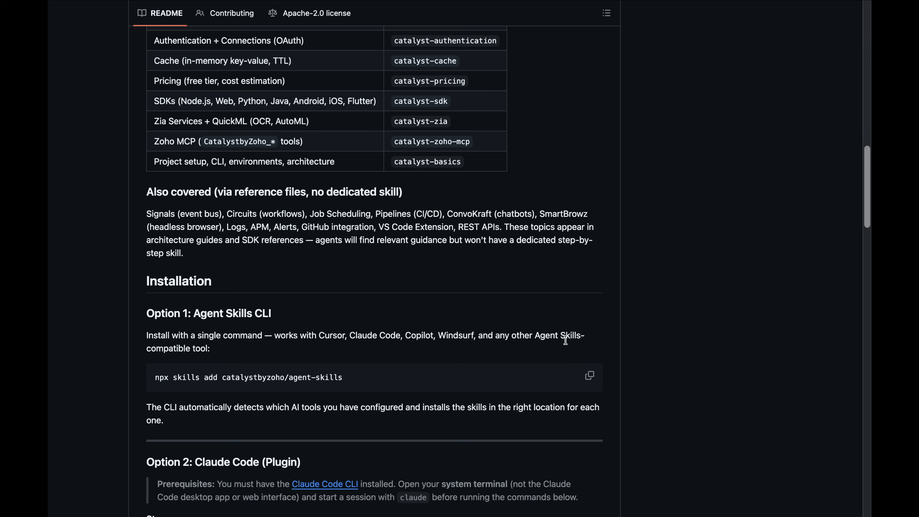
pyautogui.click(590, 376)
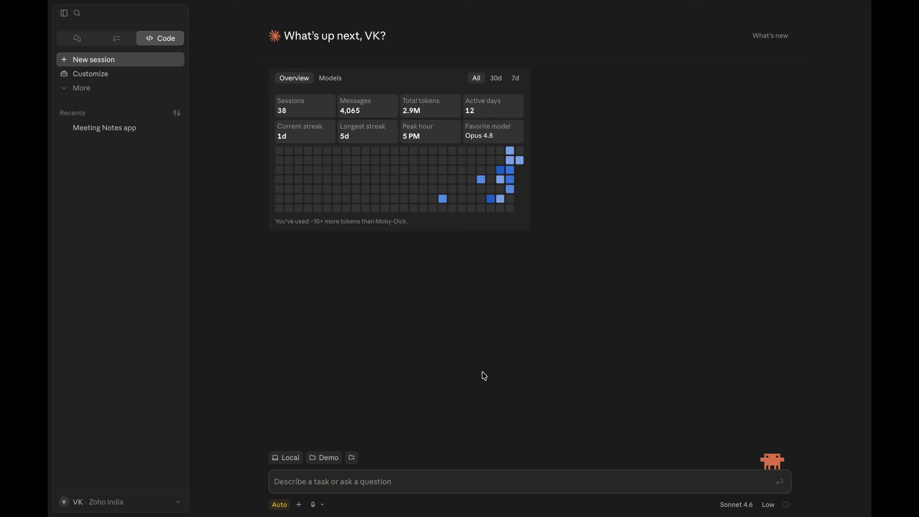
pyautogui.hotkey('ctrl', 'v')
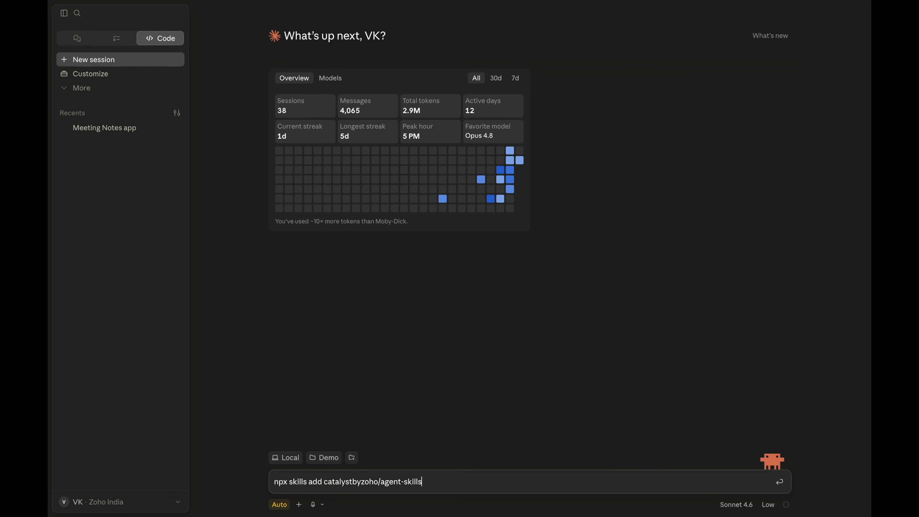
pyautogui.press('Return')
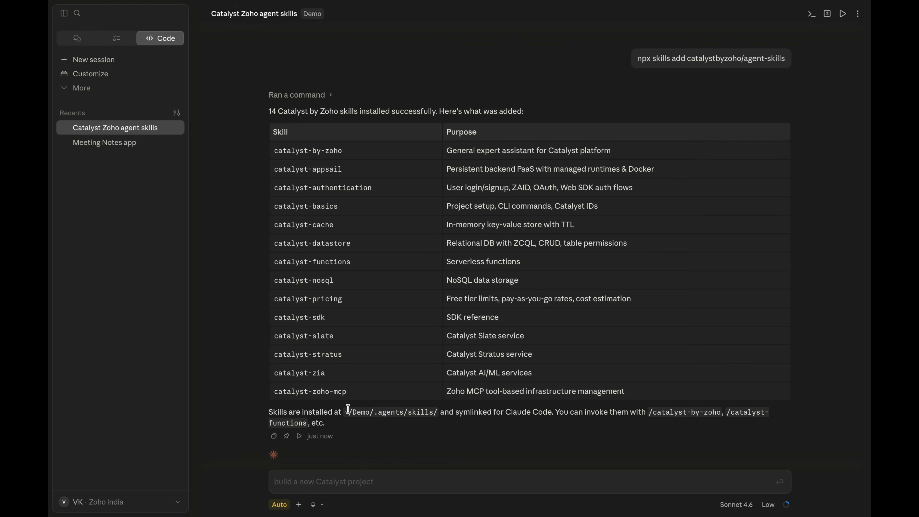
# Step: Install the Catalyst by zoho plugin from the Code section of the plugin directory, and close the directory and settings
pyautogui.click(132, 505)
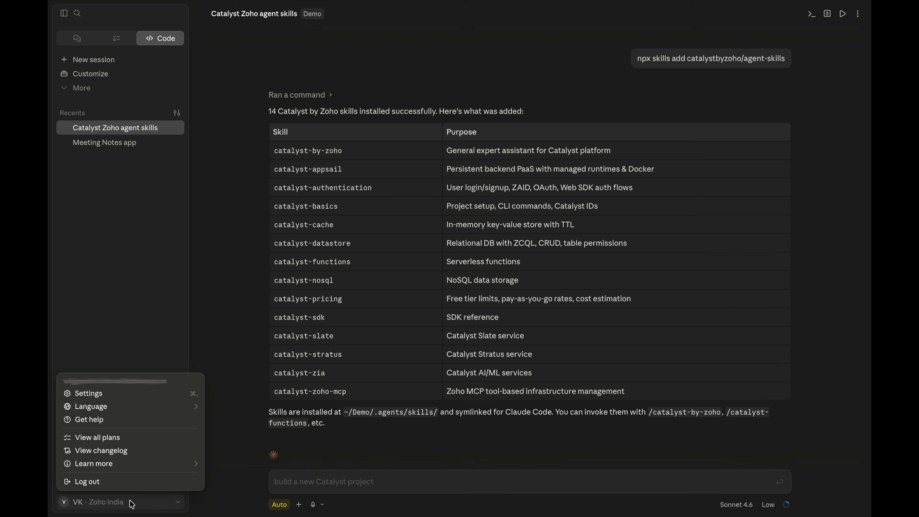
pyautogui.click(118, 394)
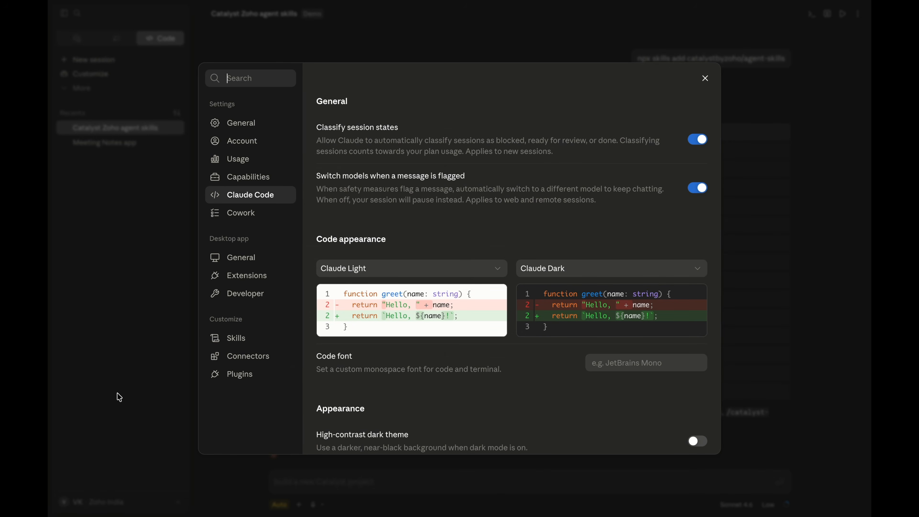
pyautogui.click(254, 375)
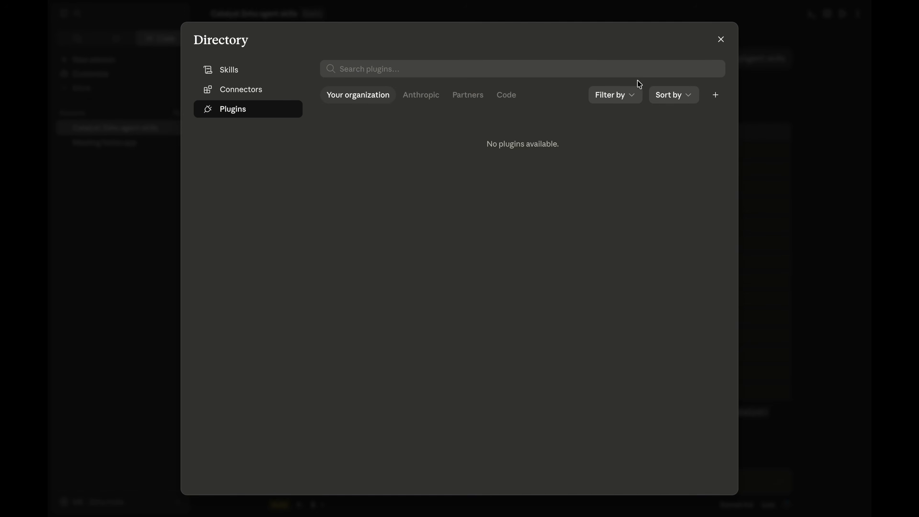
pyautogui.click(507, 96)
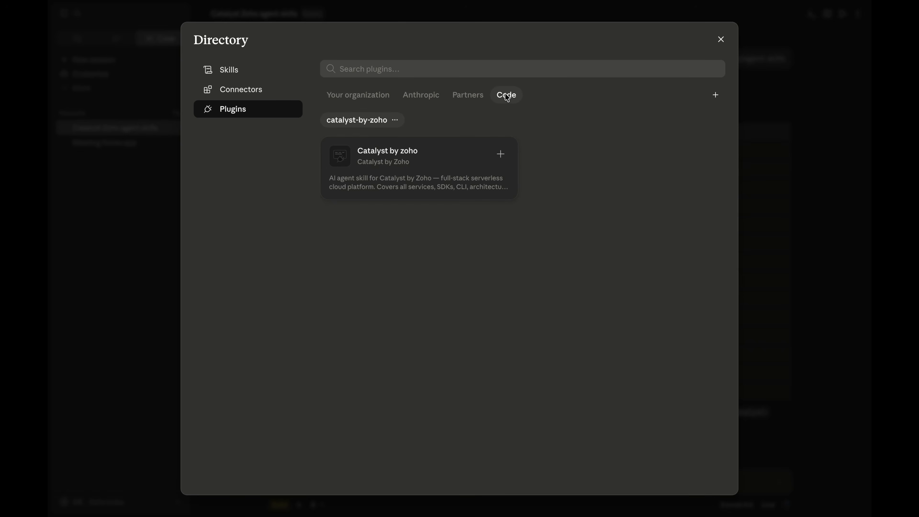
pyautogui.click(502, 159)
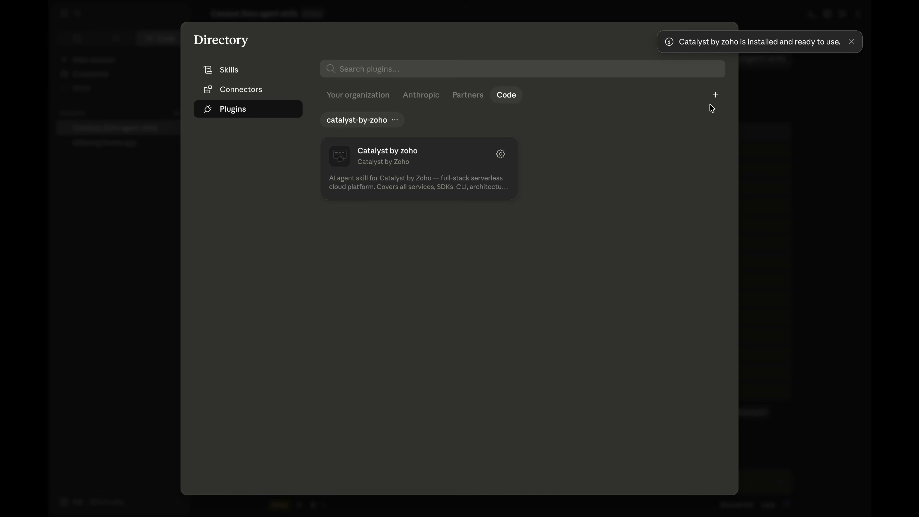
pyautogui.click(849, 42)
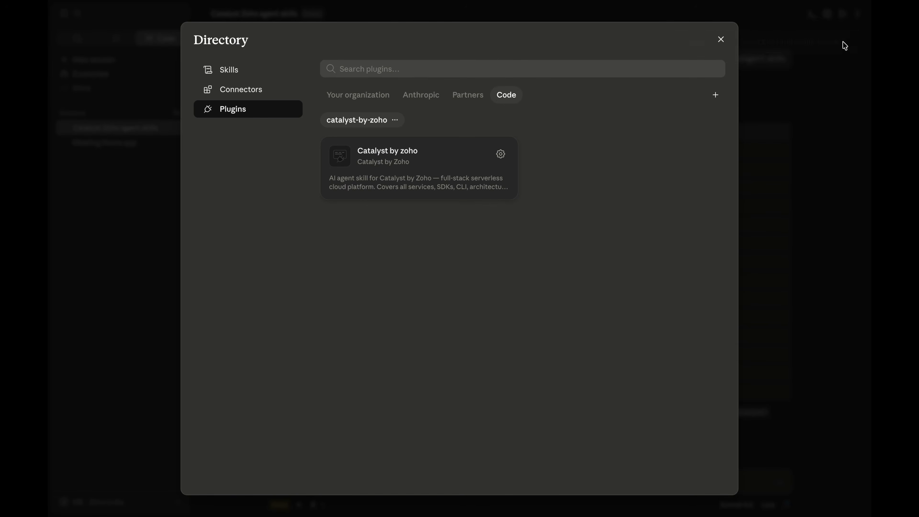
pyautogui.click(721, 39)
pyautogui.click(705, 78)
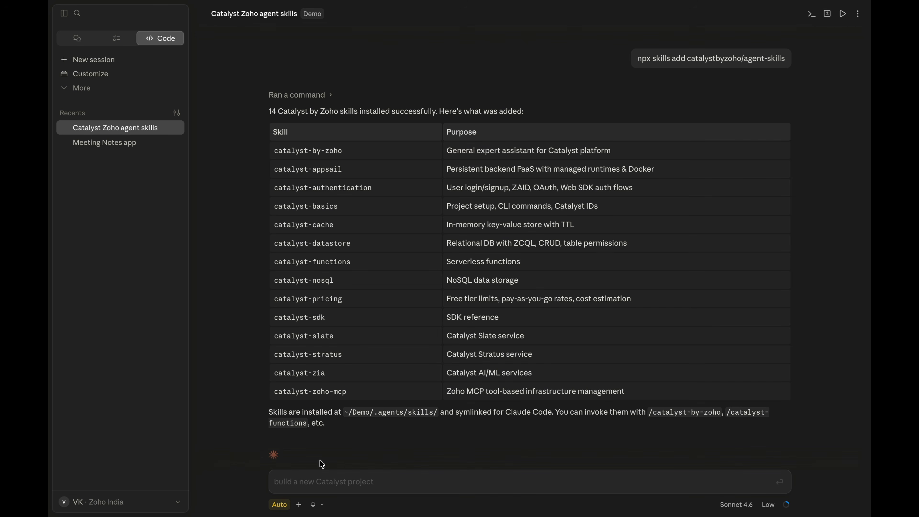
# Step: View the skills that the Catalyst by zoho plugin offers in the current session
pyautogui.click(299, 505)
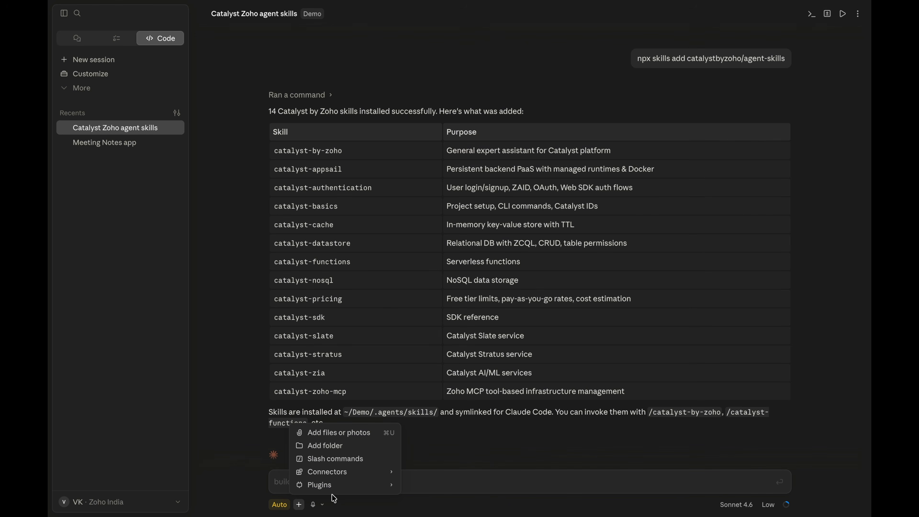
pyautogui.moveTo(344, 490)
pyautogui.moveTo(442, 449)
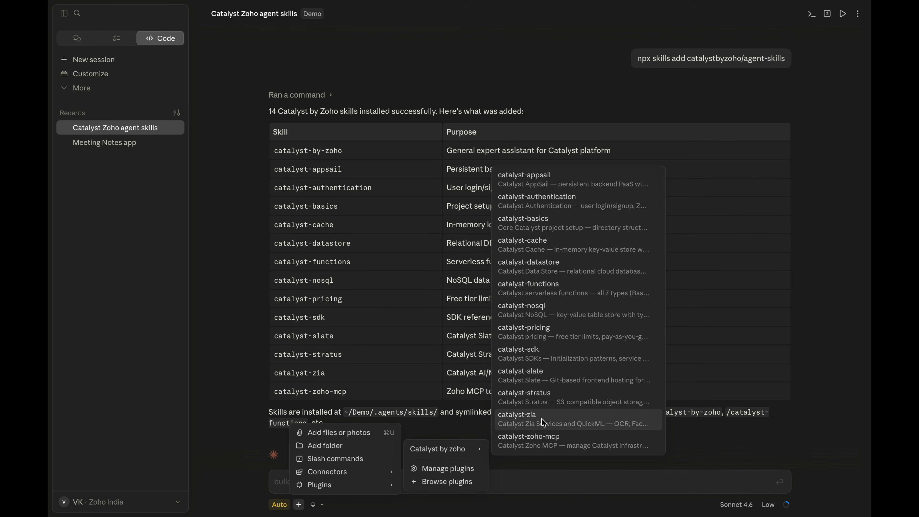